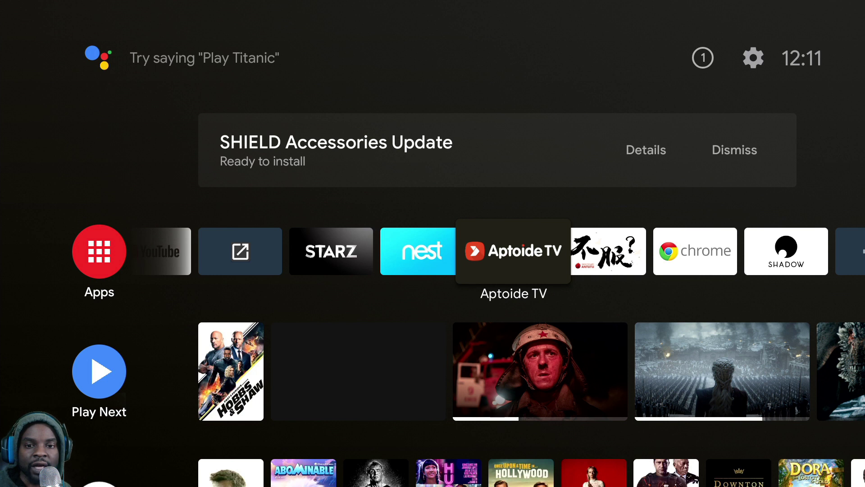
# Browse the installed-apps row to Aptoide TV and launch it
pyautogui.press('Right')
pyautogui.press('Left')
pyautogui.press('Right')
pyautogui.press('Left')
pyautogui.press('Left')
pyautogui.press('Left')
pyautogui.press('Left')
pyautogui.press('Left')
pyautogui.press('Left')
pyautogui.press('Left')
pyautogui.press('Left')
pyautogui.press('Right')
pyautogui.press('Right')
pyautogui.press('Left')
pyautogui.press('Left')
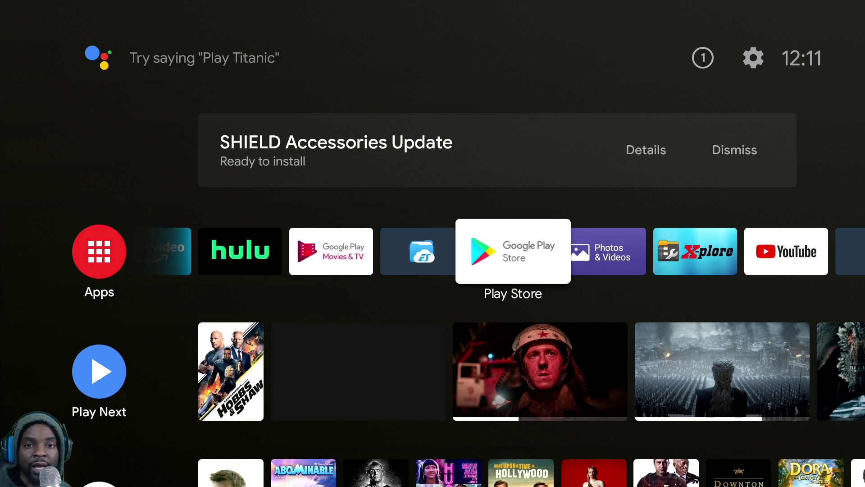
pyautogui.press('Right')
pyautogui.press('Right')
pyautogui.press('Right')
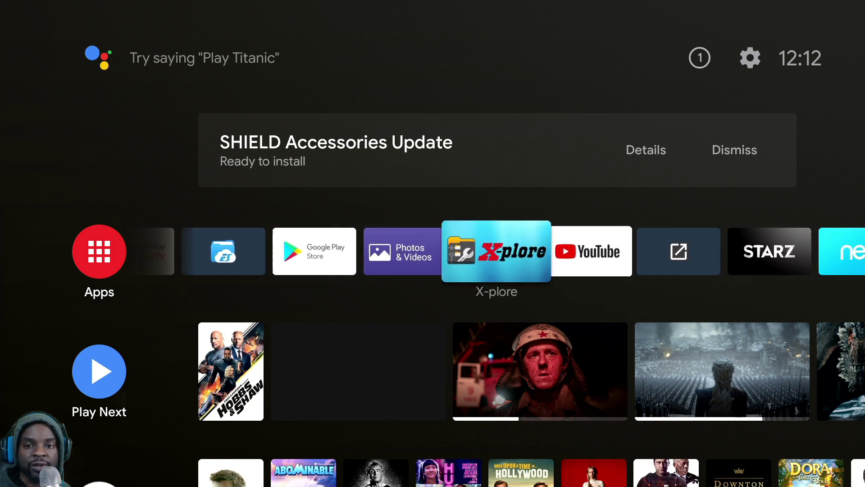
pyautogui.press('Right')
pyautogui.press('Left')
pyautogui.press('Left')
pyautogui.press('Right')
pyautogui.press('Right')
pyautogui.press('Right')
pyautogui.press('Right')
pyautogui.press('Right')
pyautogui.press('Right')
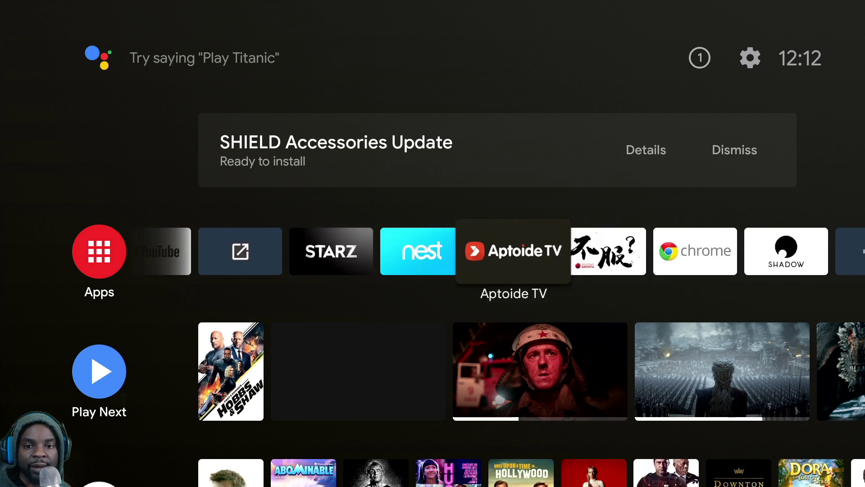
pyautogui.press('Left')
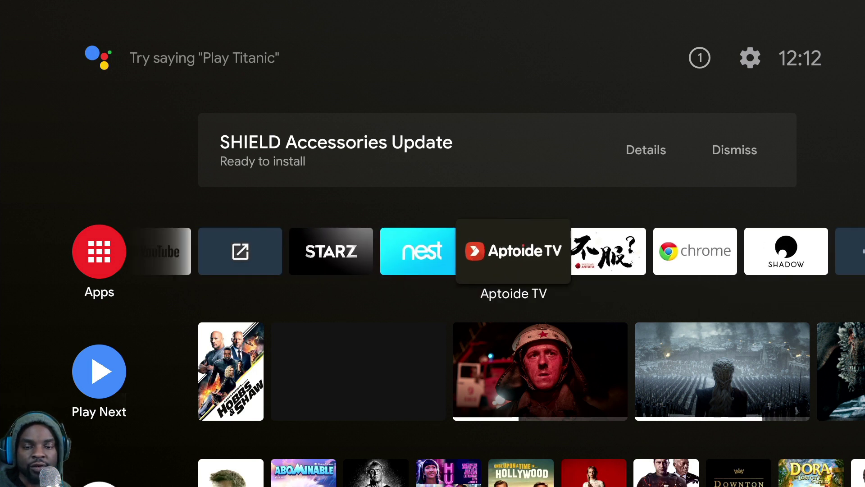
pyautogui.press('Return')
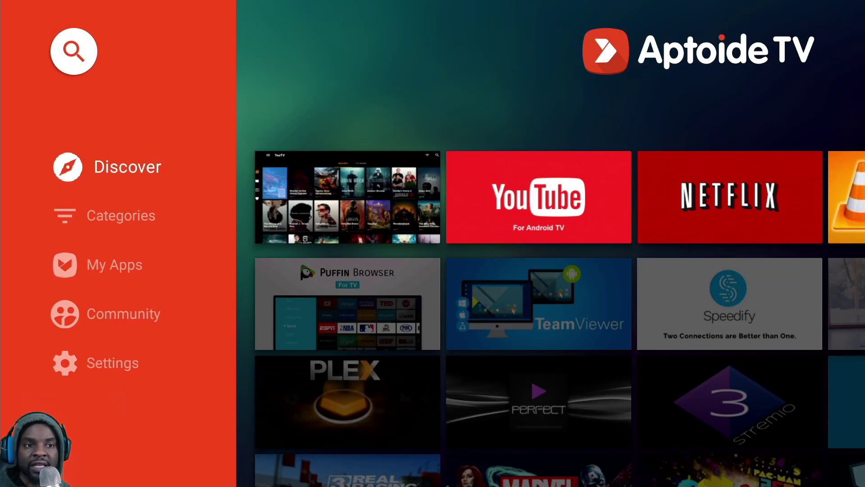
# Open Aptoide TV search and spell 'chro' on the on-screen keyboard
pyautogui.press('Up')
pyautogui.press('Return')
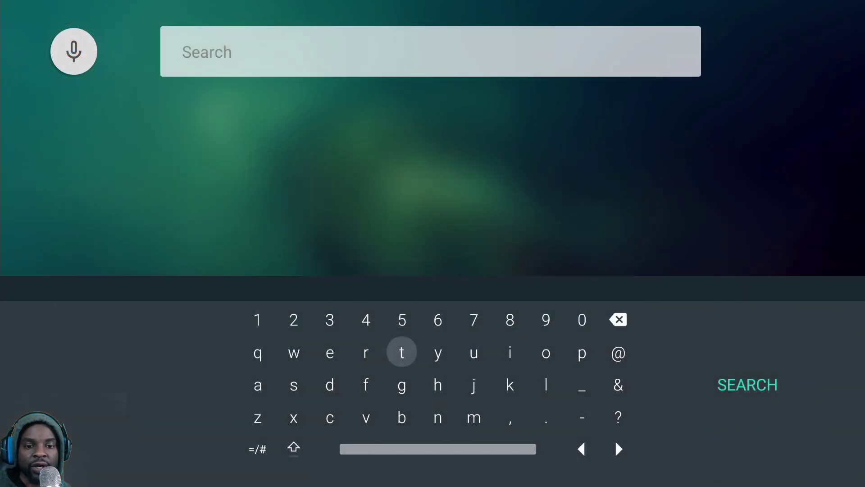
pyautogui.press('Down')
pyautogui.press('Down')
pyautogui.press('Left')
pyautogui.press('Left')
pyautogui.press('Return')
pyautogui.press('Up')
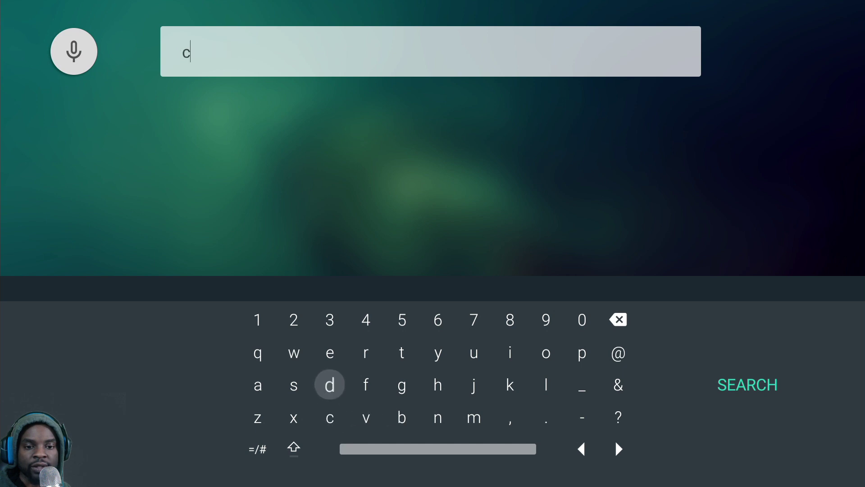
pyautogui.press('Right')
pyautogui.press('Right')
pyautogui.press('Right')
pyautogui.press('Return')
pyautogui.press('Up')
pyautogui.press('Left')
pyautogui.press('Left')
pyautogui.press('Return')
pyautogui.press('Right')
pyautogui.press('Right')
pyautogui.press('Right')
pyautogui.press('Right')
pyautogui.press('Right')
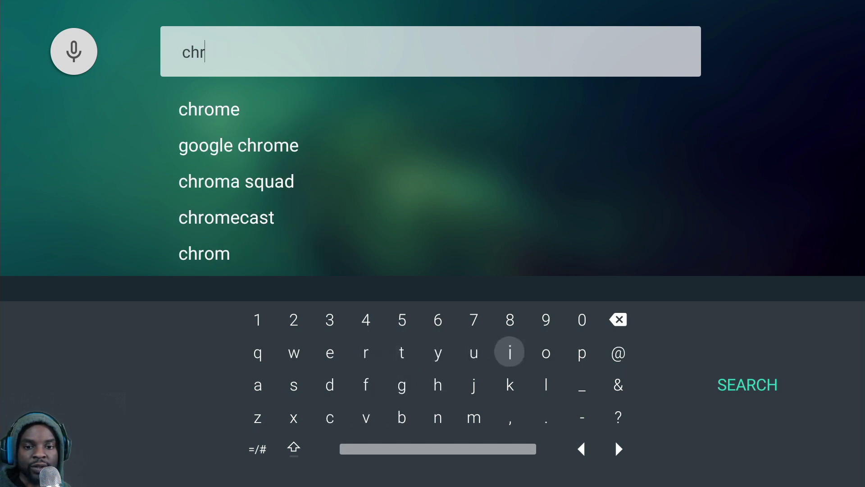
pyautogui.press('Return')
# Pick the 'chrome' suggestion to search the store for chrome
pyautogui.press('Down')
pyautogui.press('Up')
pyautogui.press('Left')
pyautogui.press('Escape')
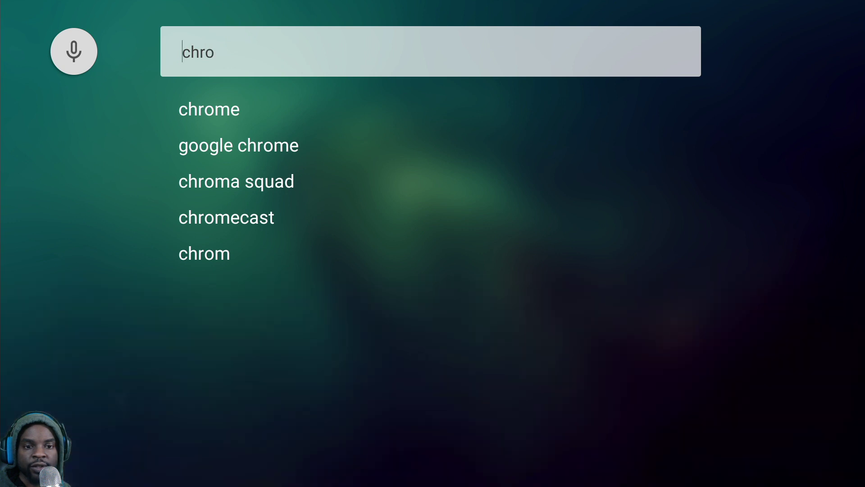
pyautogui.press('Down')
pyautogui.press('Down')
pyautogui.press('Up')
pyautogui.press('Return')
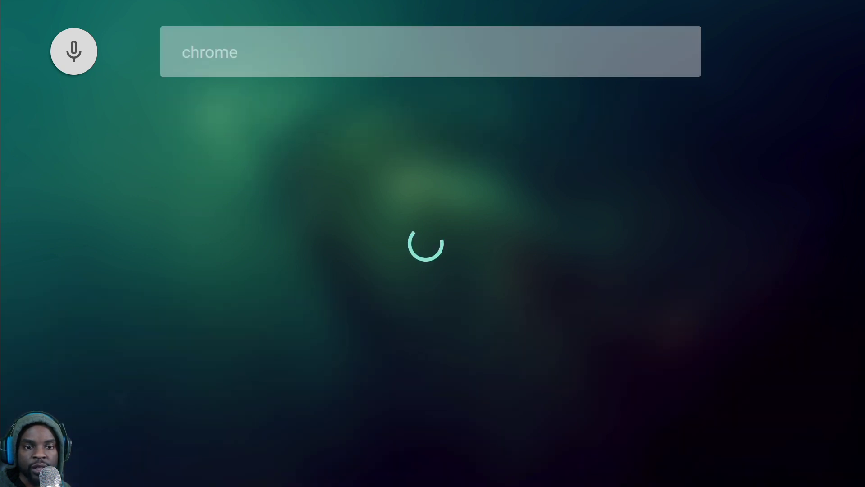
# Compare the Chrome Browser and Chrome Beta results, then launch Chrome Browser
pyautogui.press('Down')
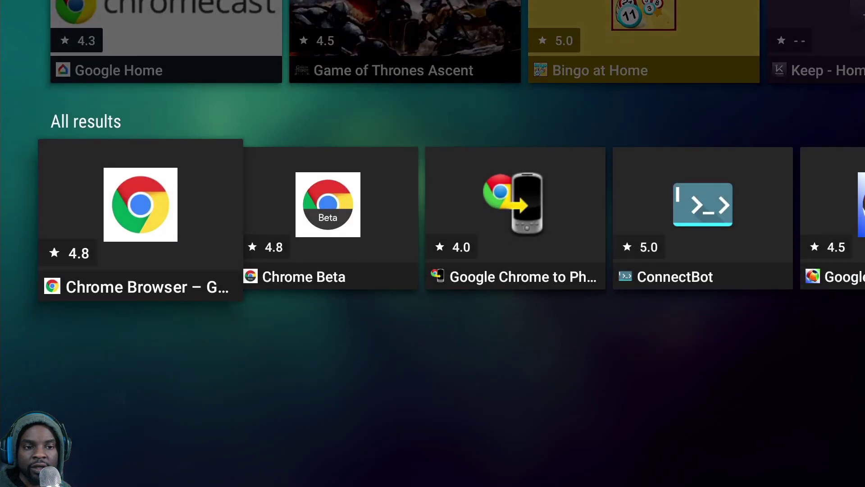
pyautogui.press('Right')
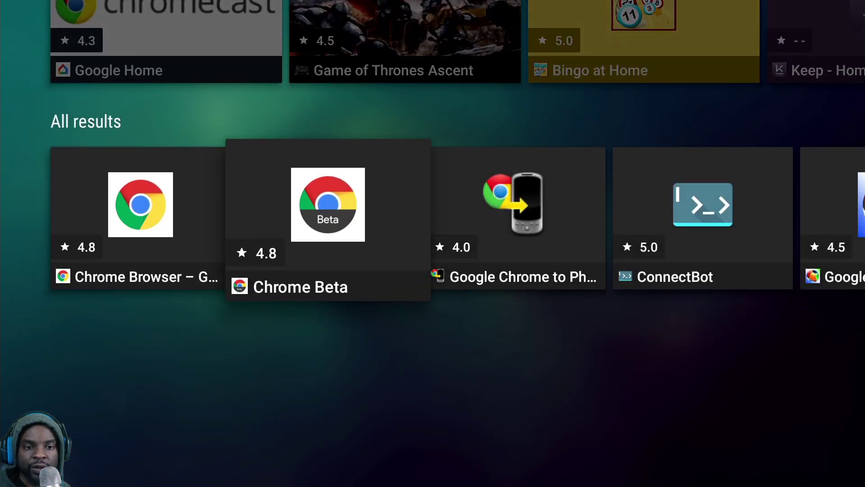
pyautogui.press('Left')
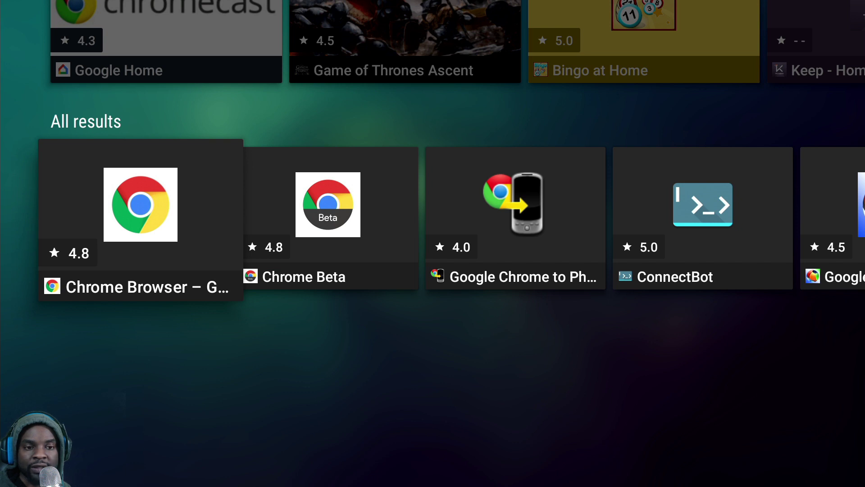
pyautogui.press('Right')
pyautogui.press('Left')
pyautogui.press('Right')
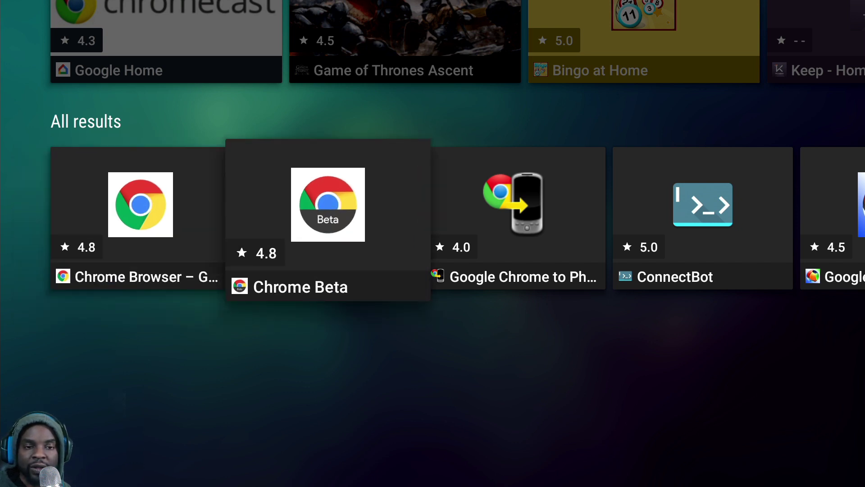
pyautogui.press('Left')
pyautogui.press('Return')
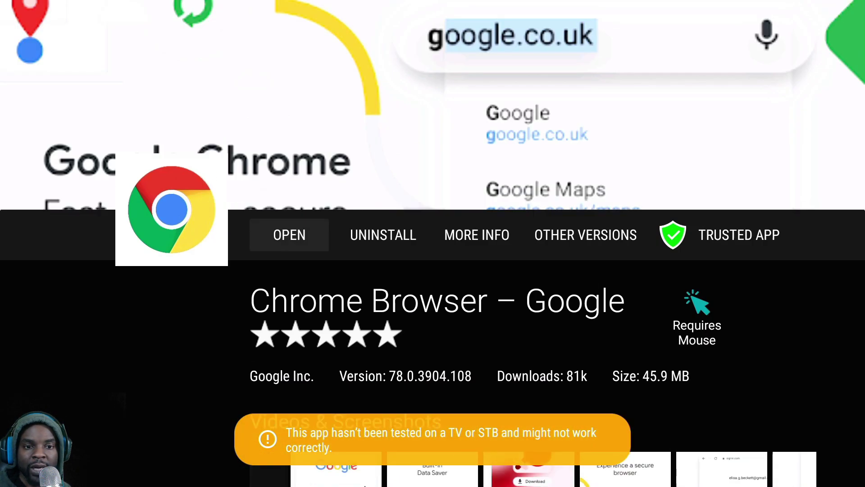
pyautogui.press('Return')
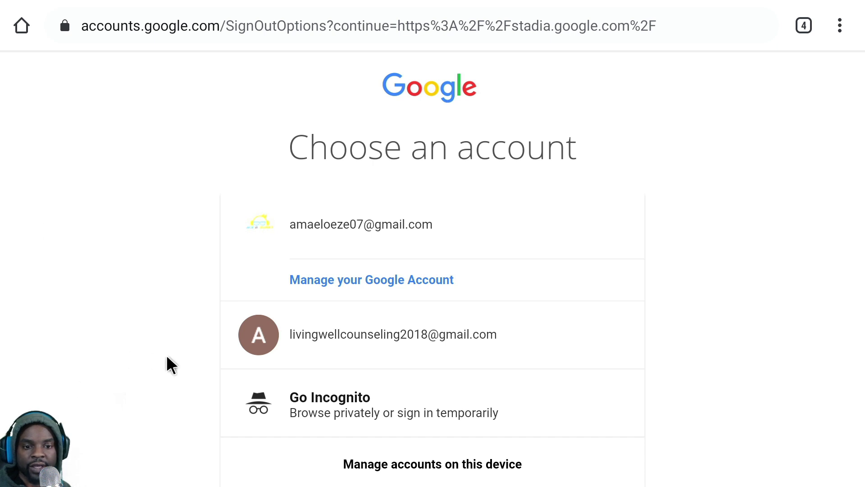
pyautogui.click(383, 333)
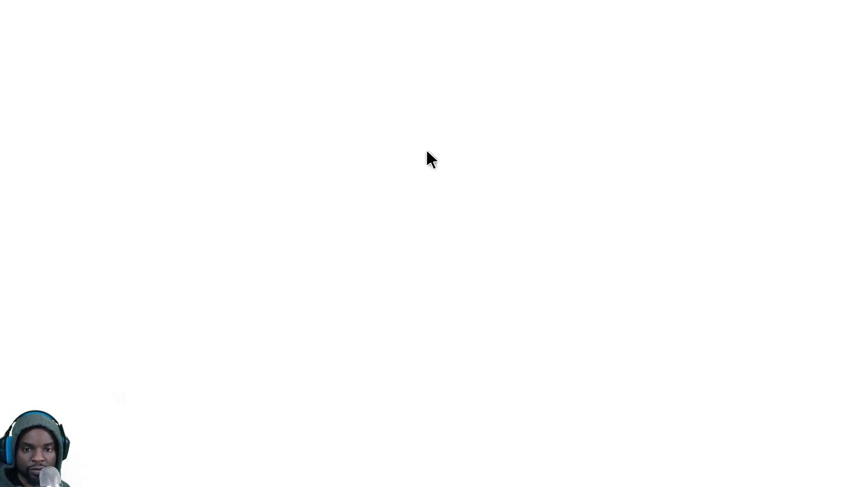
pyautogui.scroll(10, 390, 114)
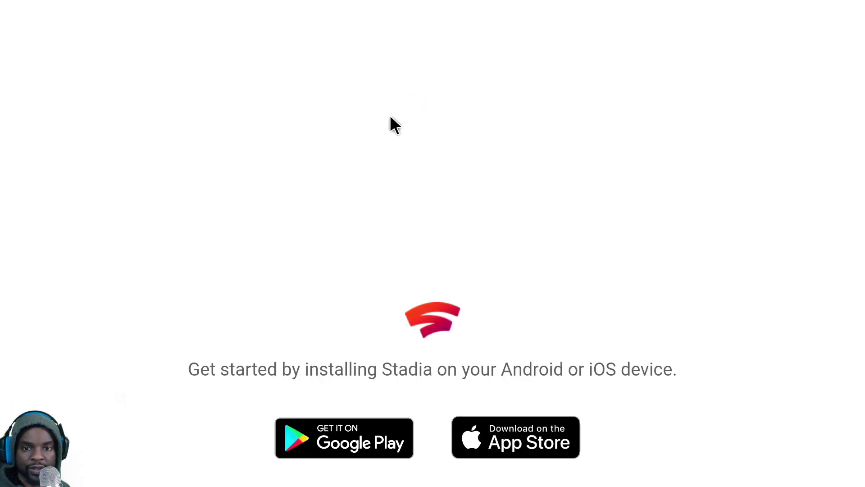
pyautogui.scroll(1, 463, 52)
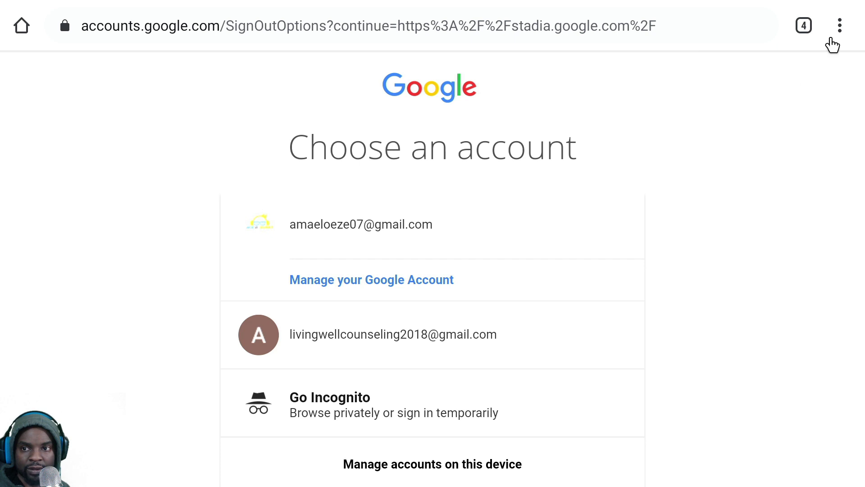
# Look through Chrome's options menu, then dismiss it
pyautogui.click(841, 25)
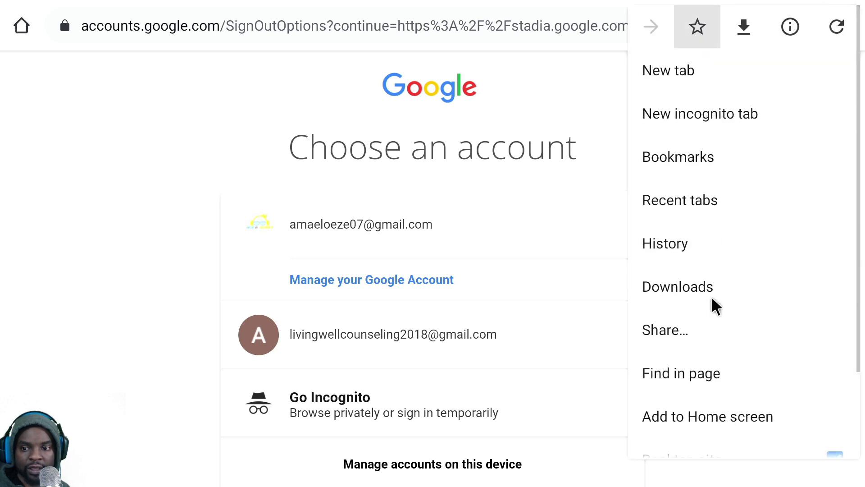
pyautogui.scroll(-2, 714, 302)
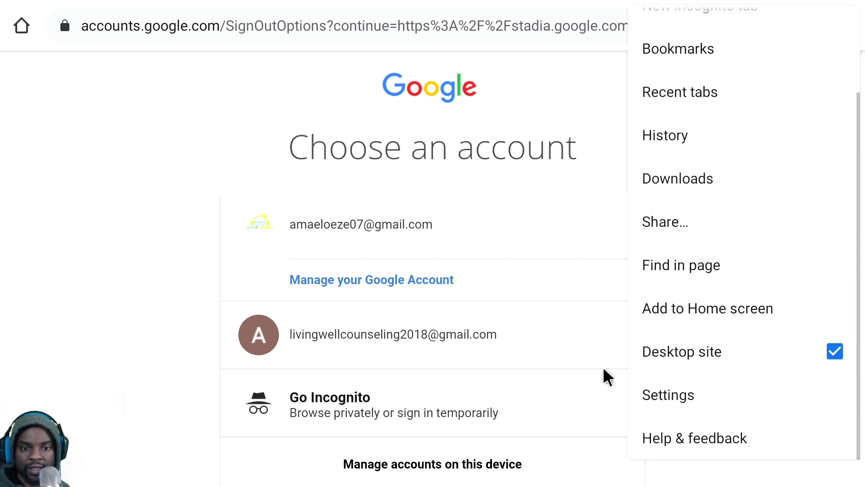
pyautogui.click(36, 292)
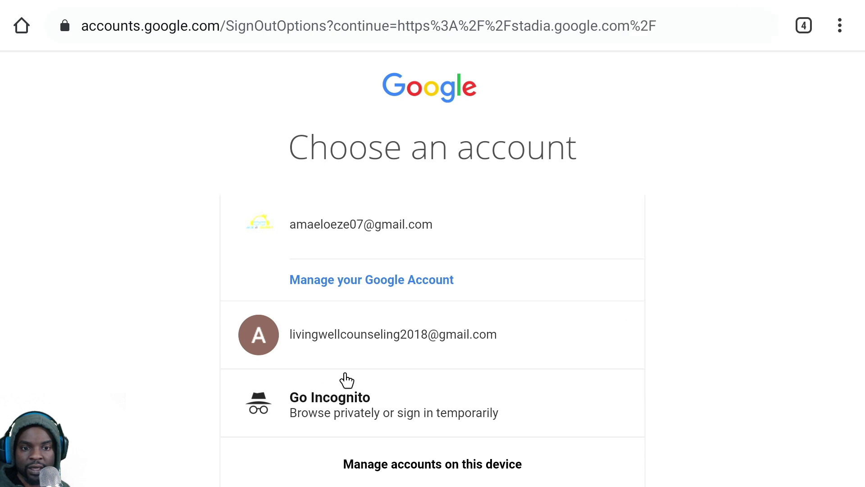
# Continue to Stadia with the second listed account, browse the page, then show recent apps
pyautogui.click(374, 352)
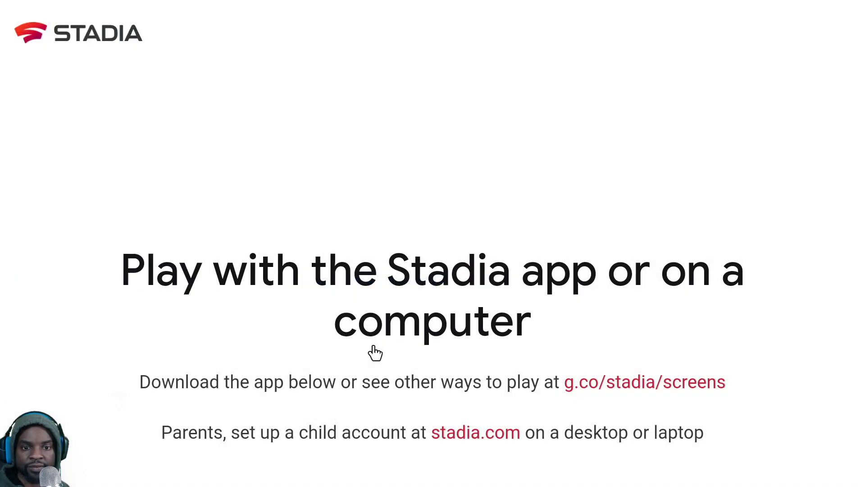
pyautogui.scroll(-15, 374, 351)
pyautogui.scroll(-1, 430, 169)
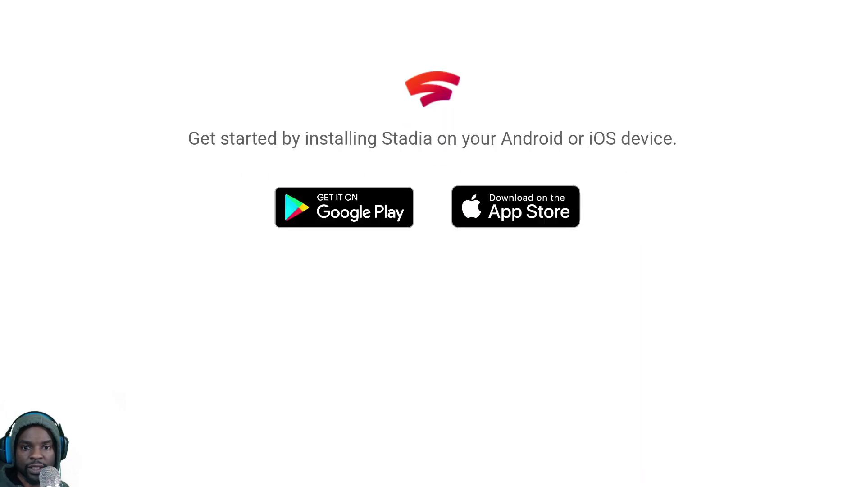
pyautogui.scroll(1, 351, 332)
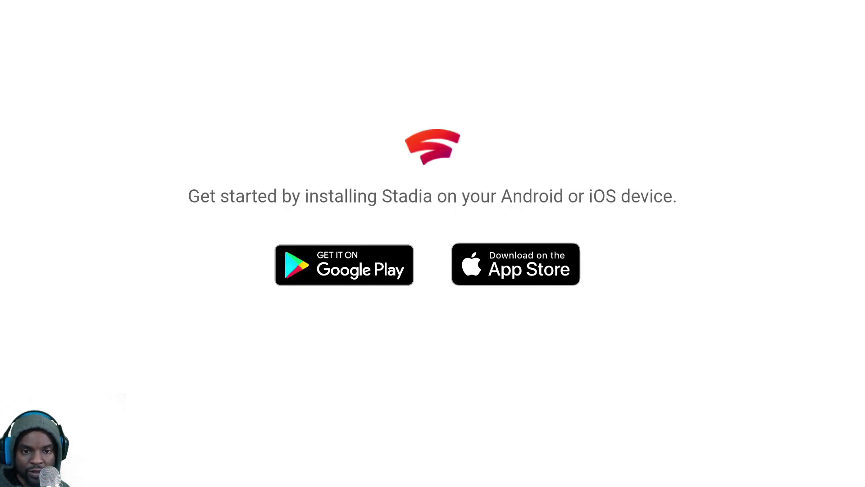
pyautogui.hotkey('alt', 'Tab')
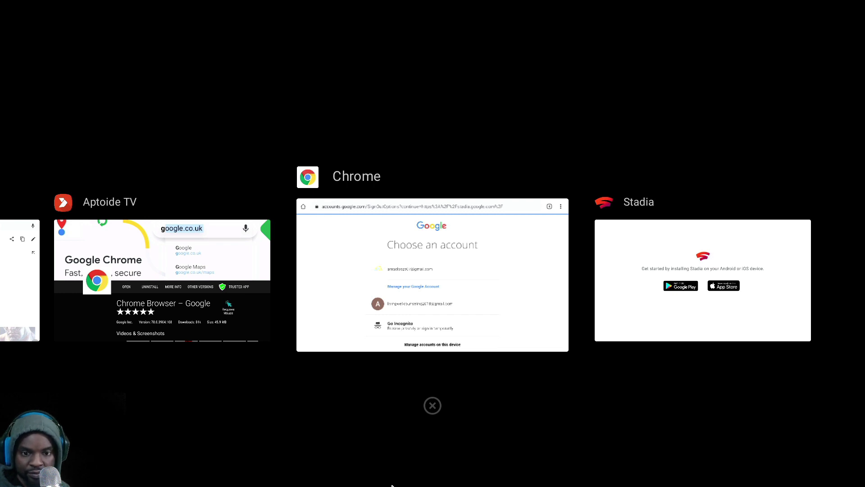
# Close Chrome's recent-apps card, reopen Aptoide TV and search for 'chrome'
pyautogui.click(434, 406)
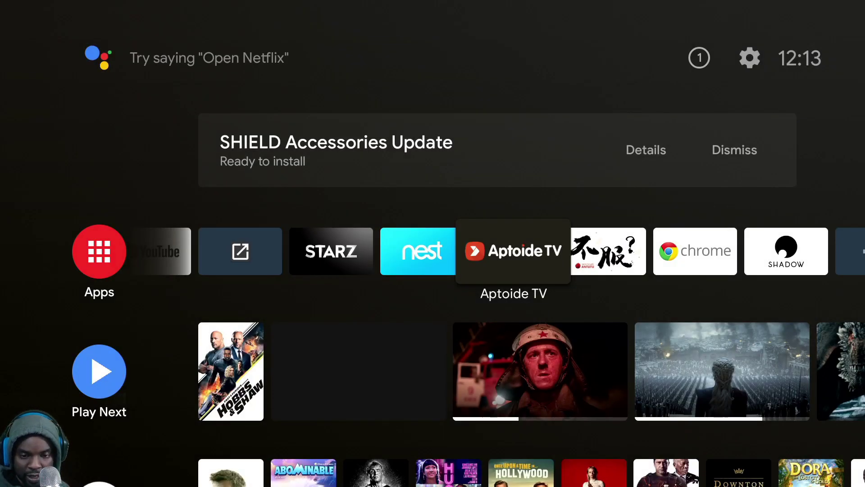
pyautogui.click(497, 255)
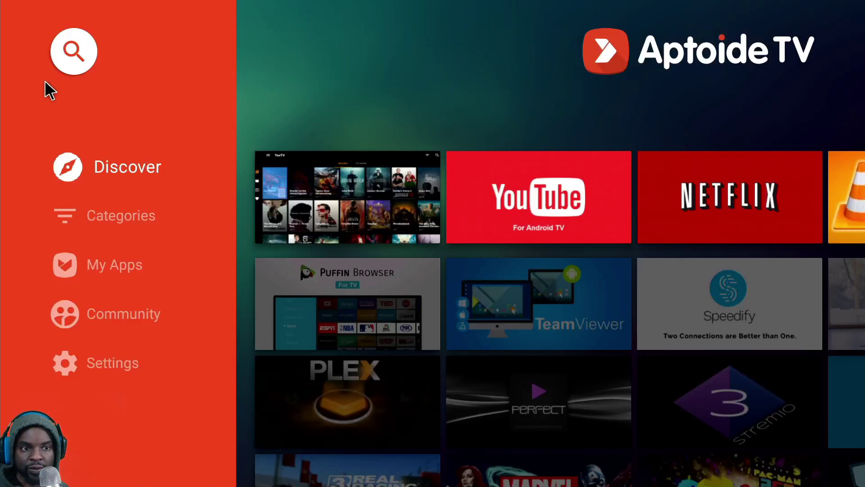
pyautogui.click(60, 57)
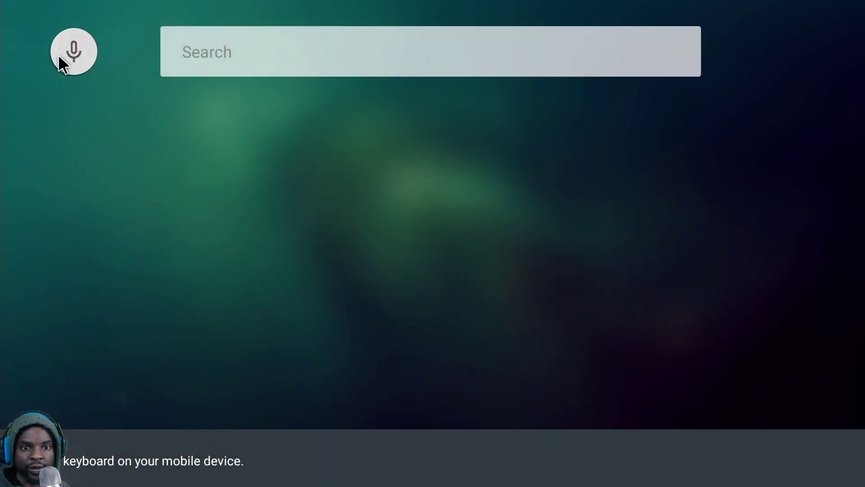
pyautogui.write('ch')
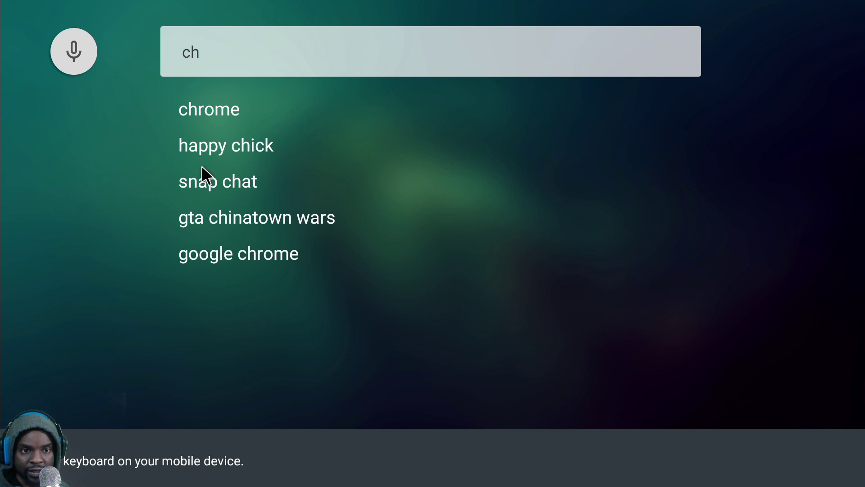
pyautogui.click(213, 115)
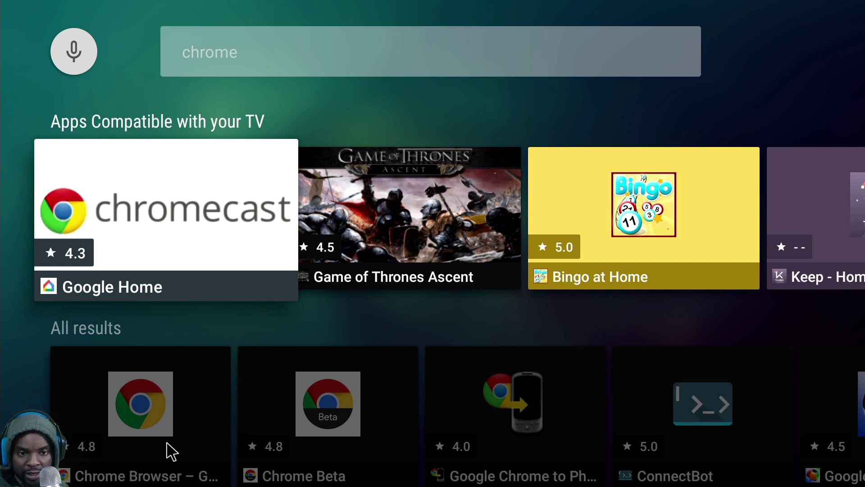
# Open the Chrome Beta result's details page
pyautogui.press('Down')
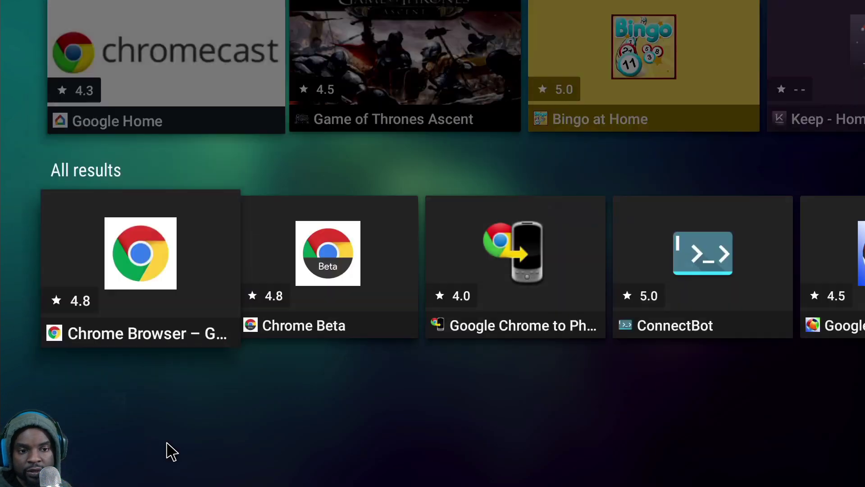
pyautogui.press('Right')
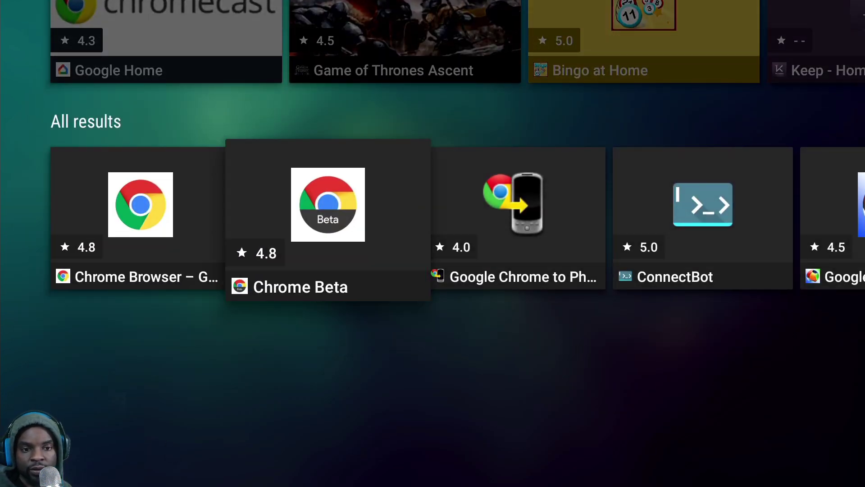
pyautogui.press('Return')
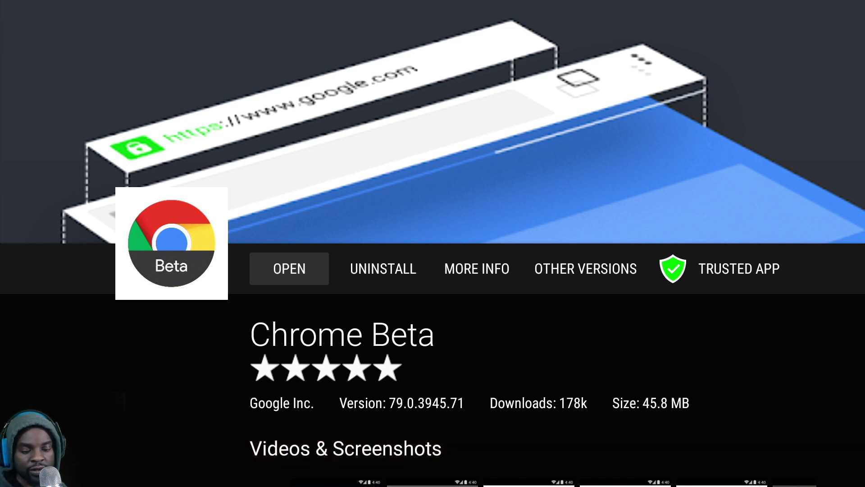
# Launch Chrome Beta, fill in stadia.google.com from the suggestions, and dismiss the list
pyautogui.press('Return')
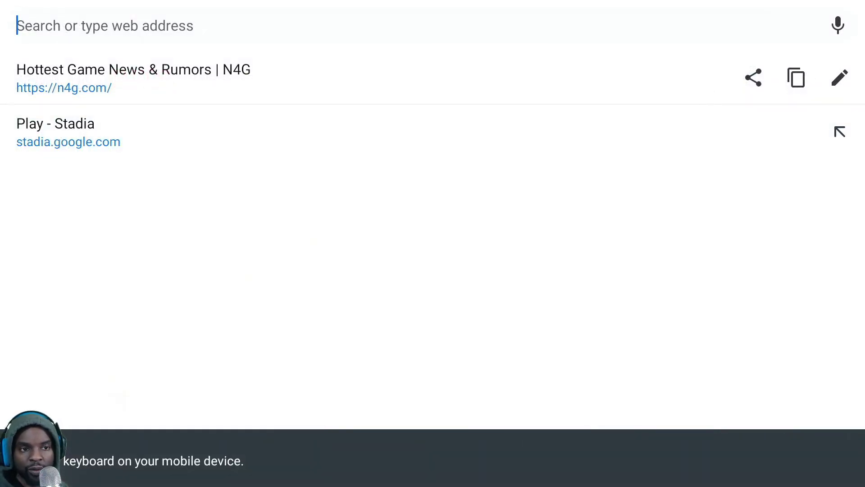
pyautogui.press('Down')
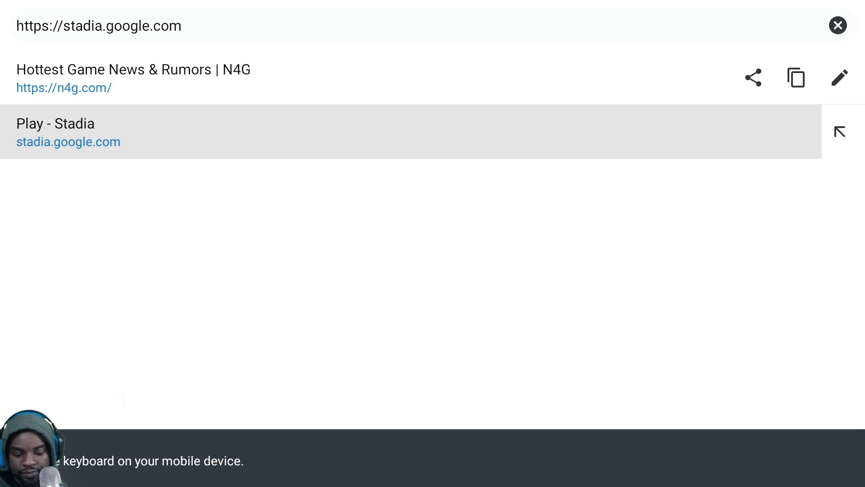
pyautogui.press('Escape')
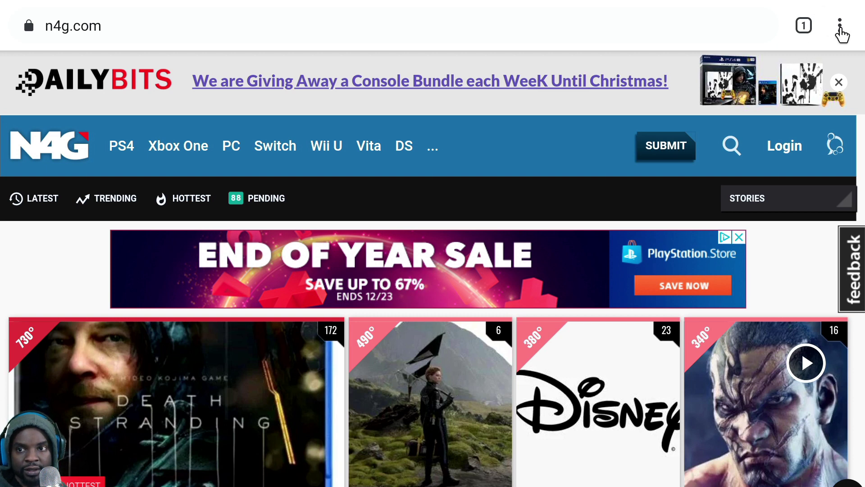
# Confirm Desktop site is ticked in Chrome's ⋮ menu, then focus the empty address bar
pyautogui.click(840, 32)
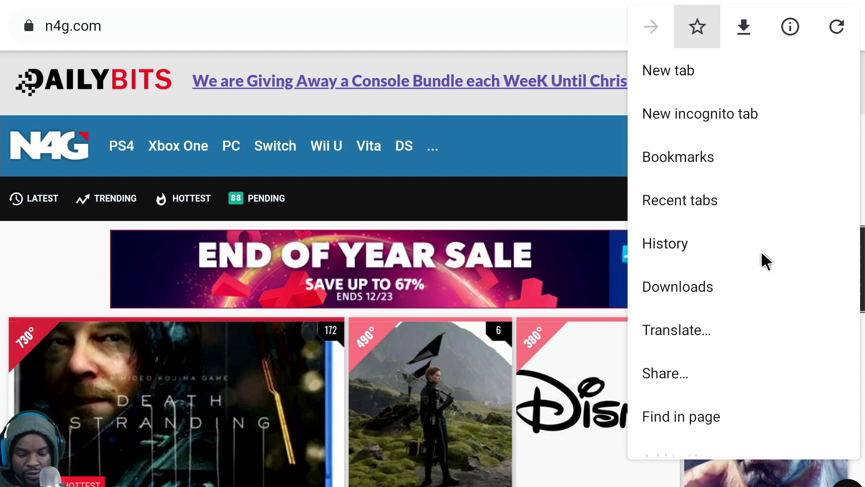
pyautogui.scroll(-3, 765, 261)
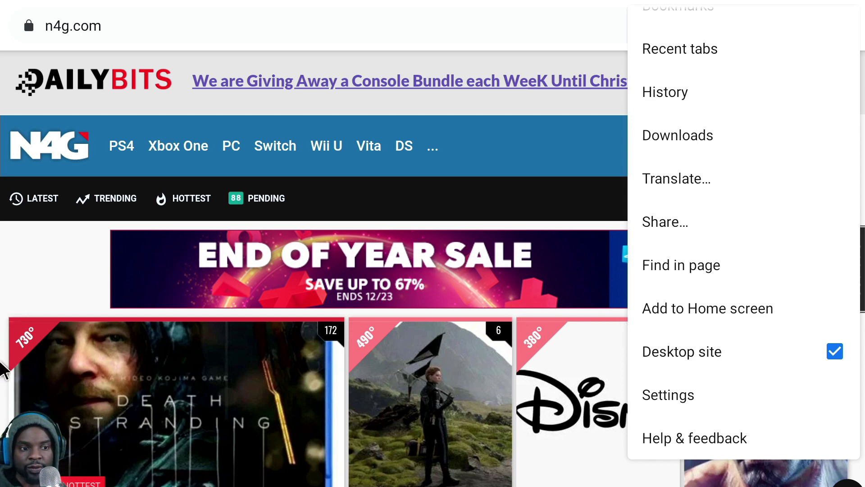
pyautogui.click(2, 370)
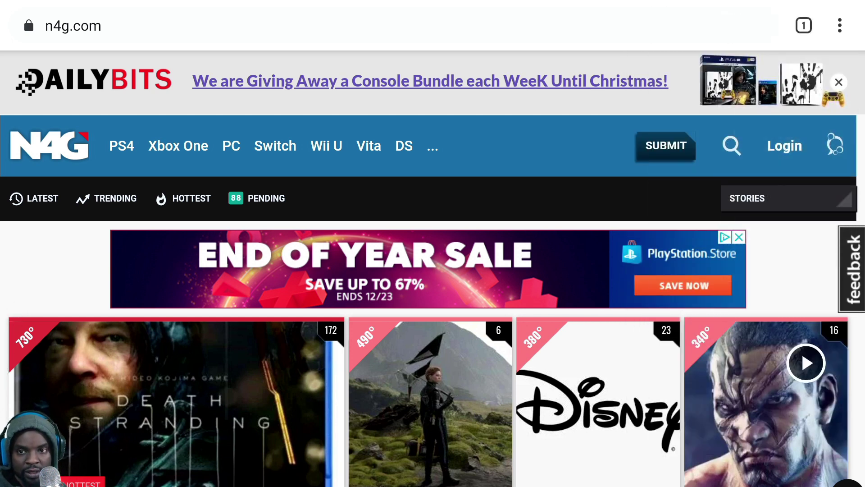
pyautogui.click(125, 33)
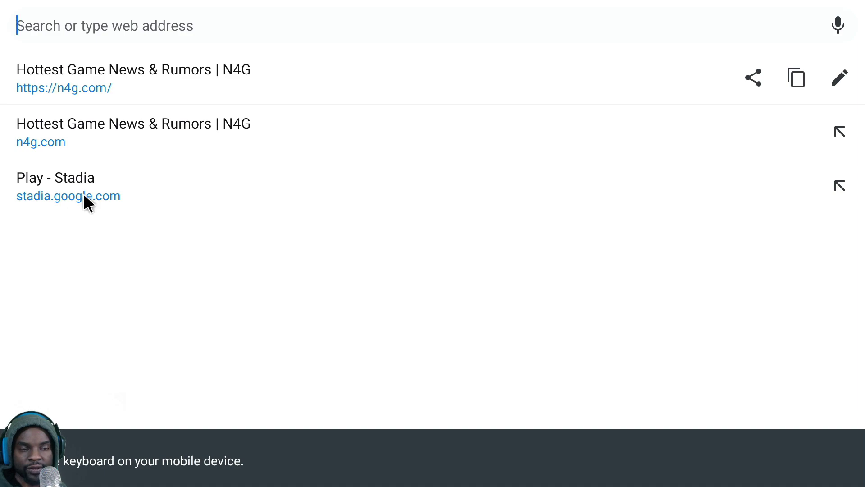
# Go to the Play - Stadia suggestion at stadia.google.com/home
pyautogui.press('Escape')
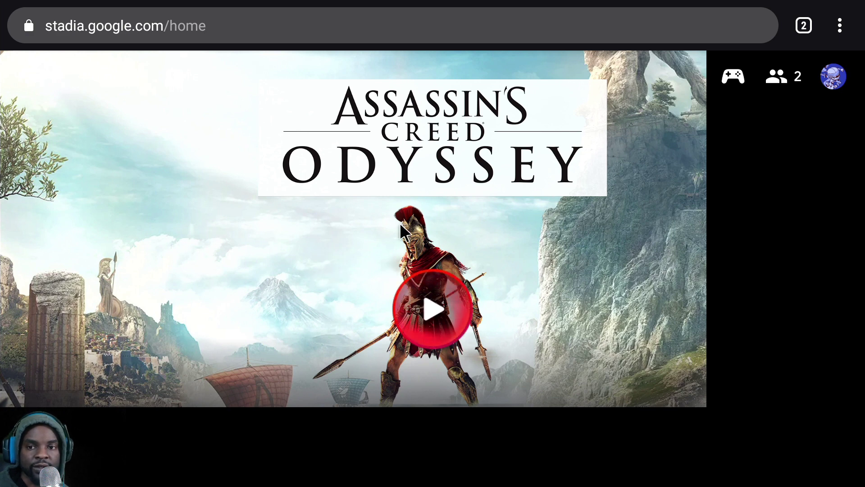
# View the Stadia friends list and your status, then the account menu and controller help
pyautogui.click(777, 79)
pyautogui.scroll(-5, 662, 329)
pyautogui.scroll(-3, 665, 332)
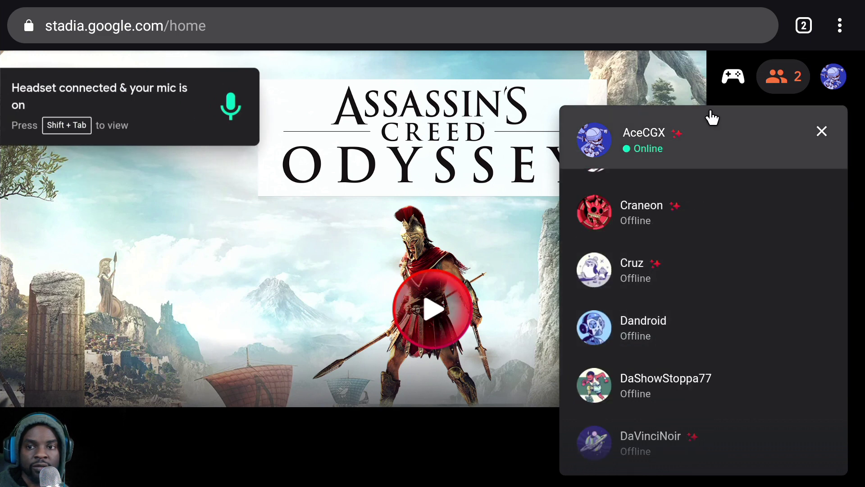
pyautogui.click(818, 126)
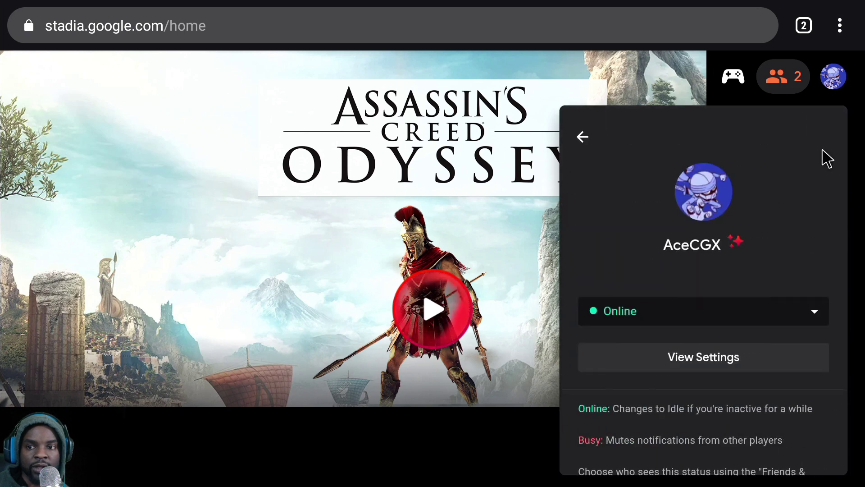
pyautogui.click(842, 77)
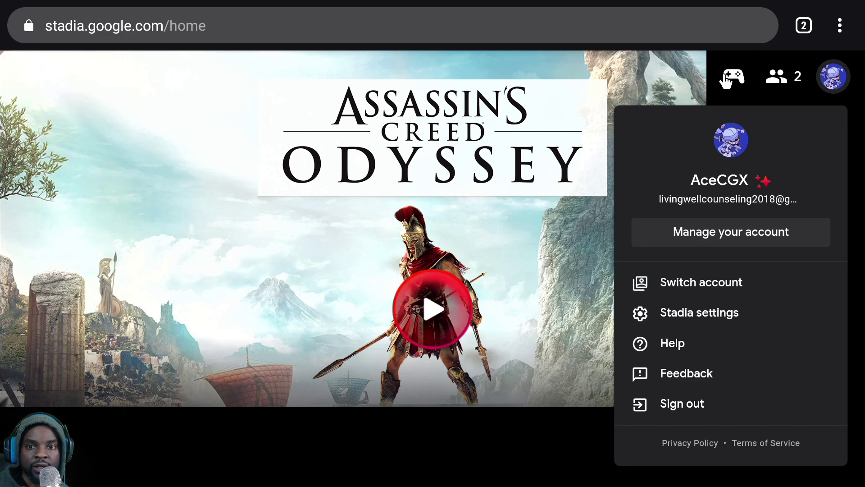
pyautogui.click(727, 79)
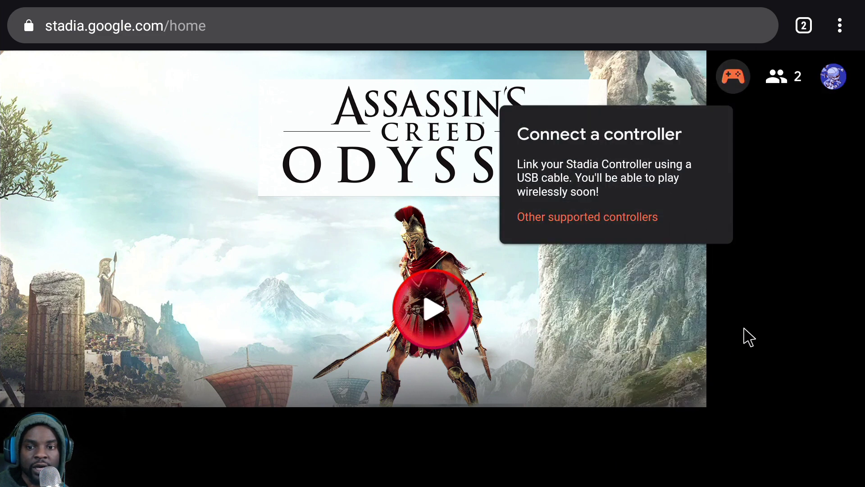